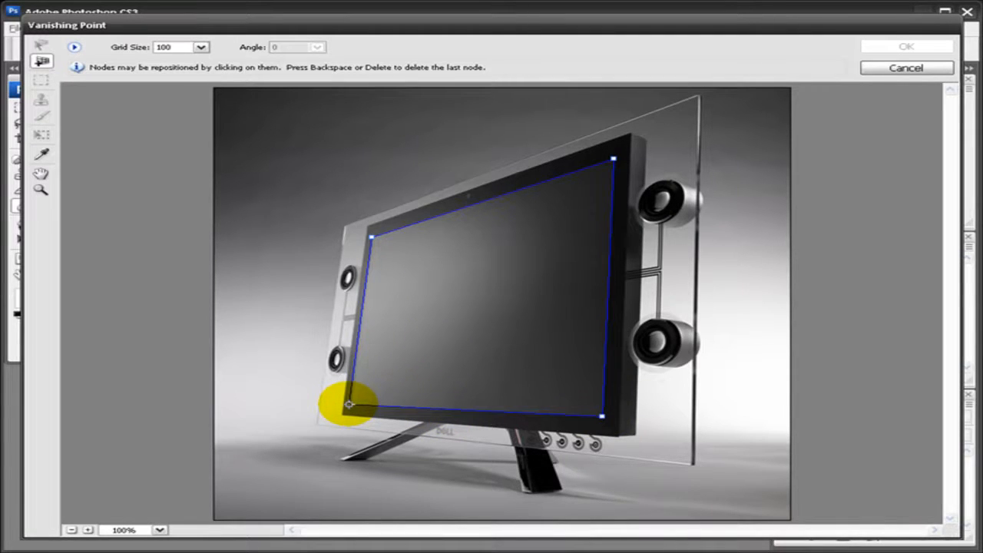
- Complete the perspective plane at the monitor screen's lower-left corner
{"action": "left_click", "coordinate": [349, 403]}
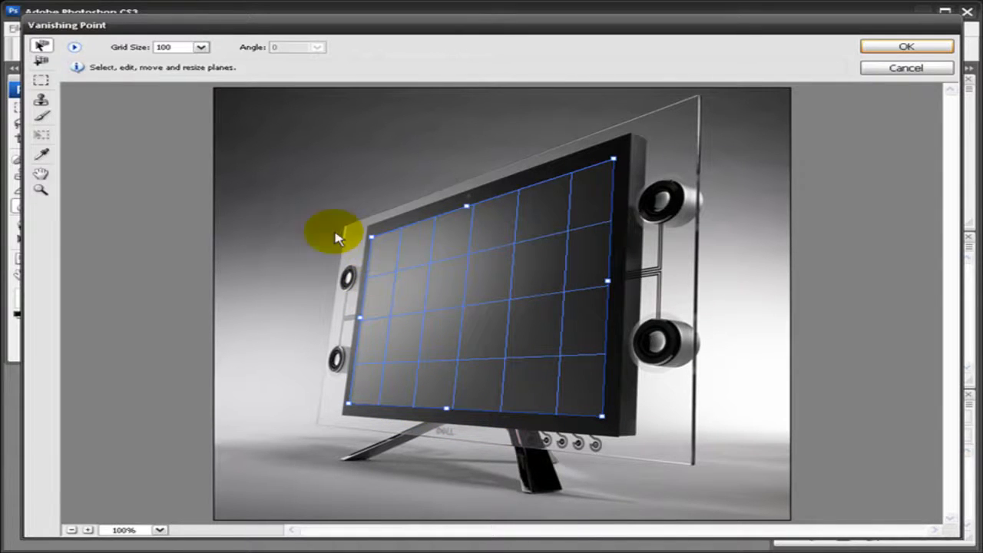
- Accept the Vanishing Point plane and add a new empty Layer 1
{"action": "left_click", "coordinate": [868, 47]}
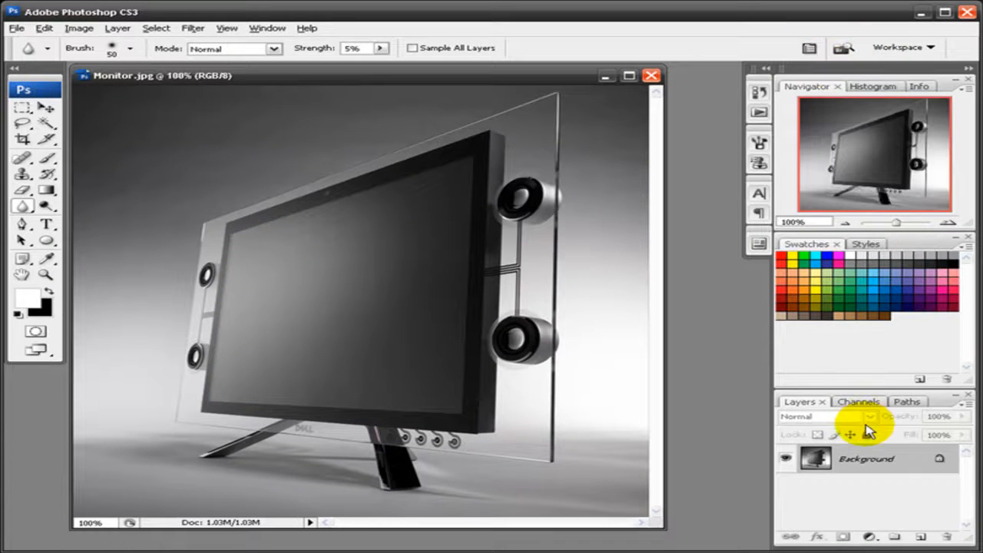
{"action": "left_click", "coordinate": [921, 537]}
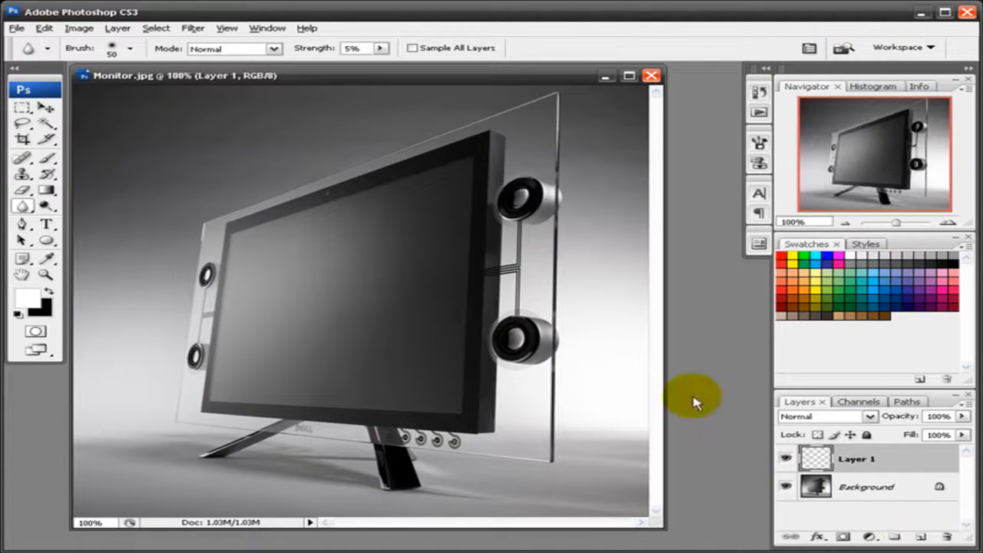
- Select and copy the whole sunset photo from MonitorImage.jpg, returning to Monitor.jpg
{"action": "left_click_drag", "start_coordinate": [394, 77], "coordinate": [397, 96]}
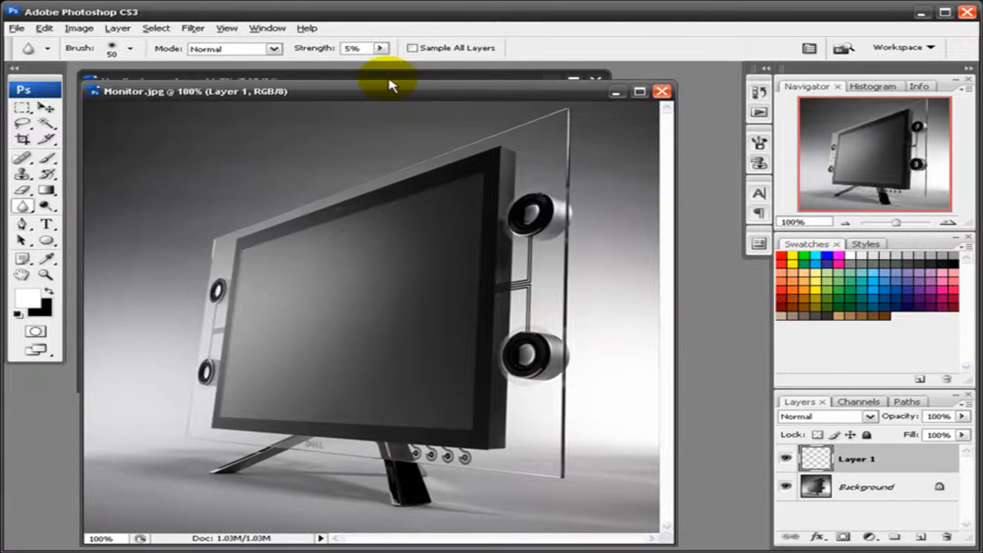
{"action": "left_click", "coordinate": [389, 78]}
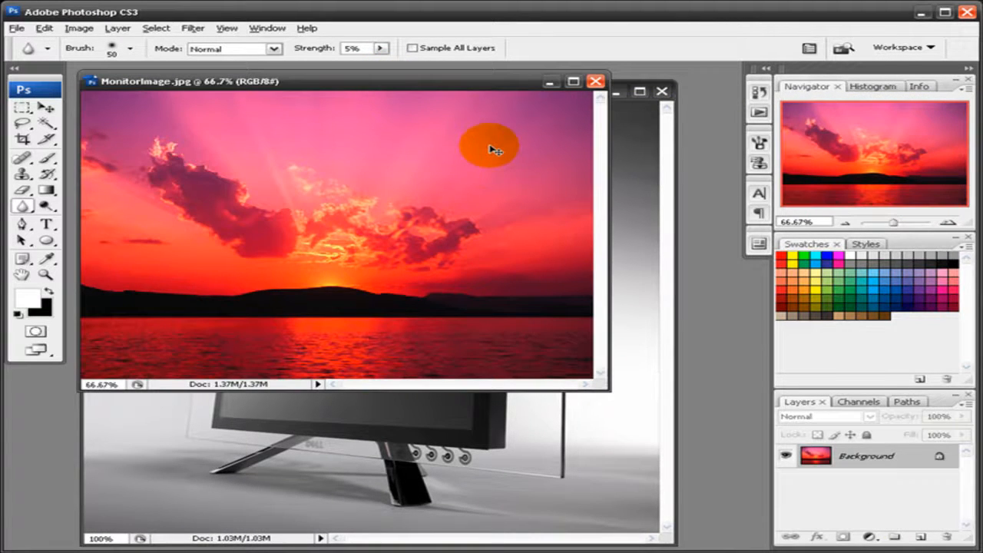
{"action": "key", "text": "ctrl+a"}
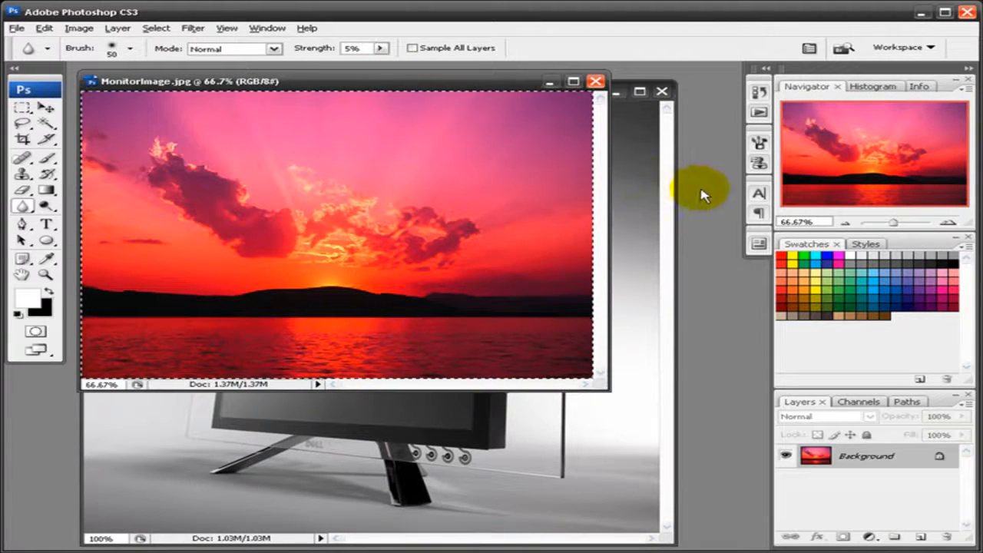
{"action": "left_click", "coordinate": [666, 135]}
{"action": "key", "text": "ctrl+shift+alt+n"}
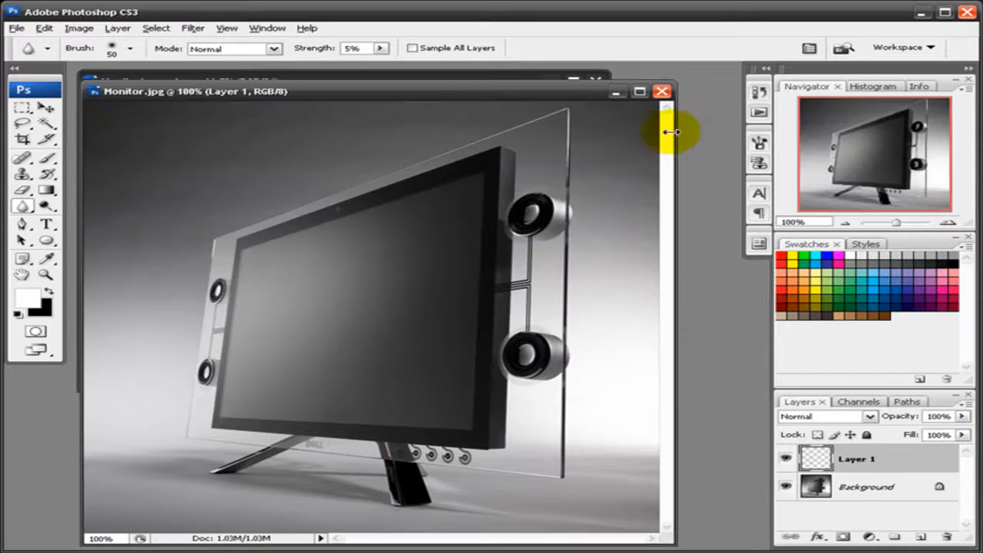
{"action": "left_click", "coordinate": [193, 28]}
- Paste the sunset into Vanishing Point and drag it onto the screen plane
{"action": "left_click", "coordinate": [248, 130]}
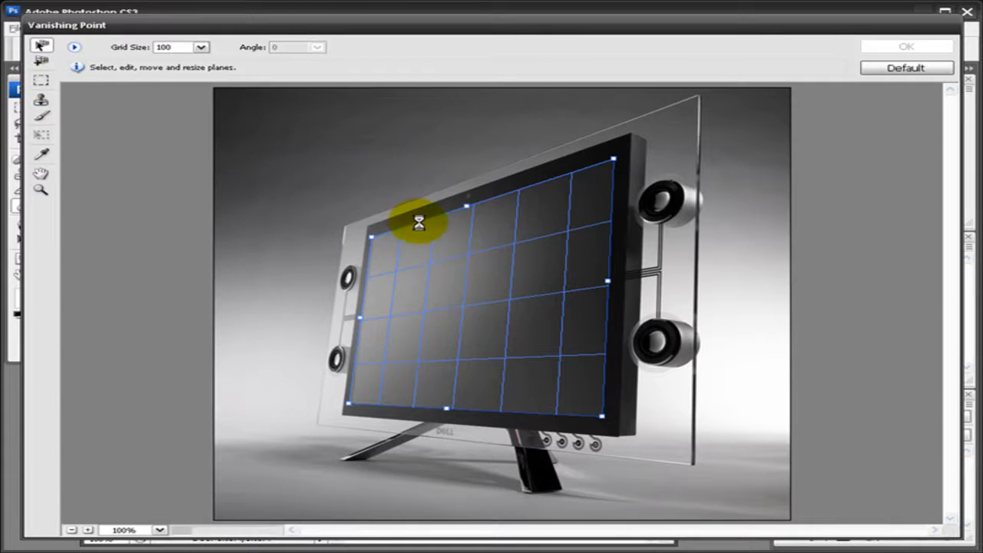
{"action": "key", "text": "ctrl+v"}
{"action": "left_click_drag", "start_coordinate": [760, 290], "coordinate": [491, 302]}
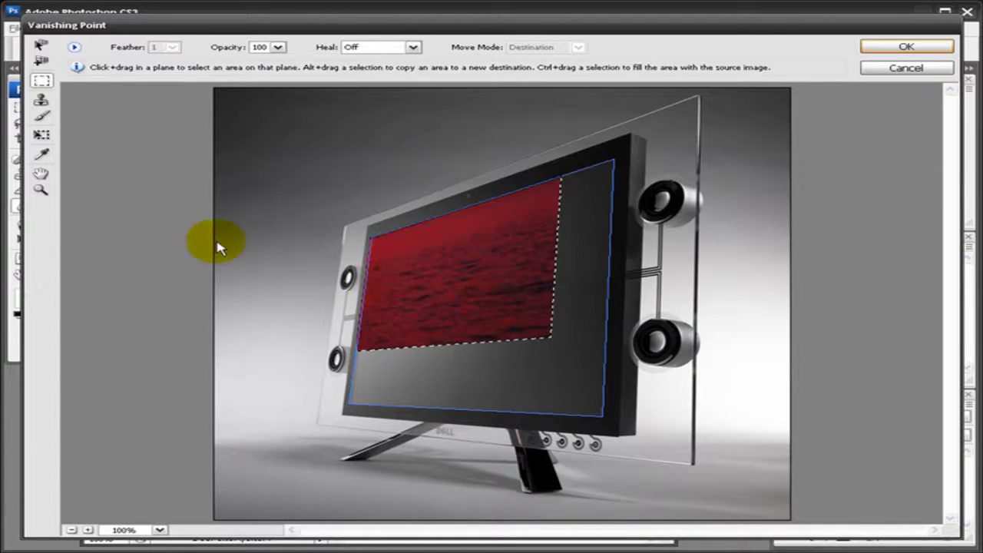
- Scale and reposition the sunset to fit the monitor screen exactly, then apply
{"action": "left_click", "coordinate": [41, 136]}
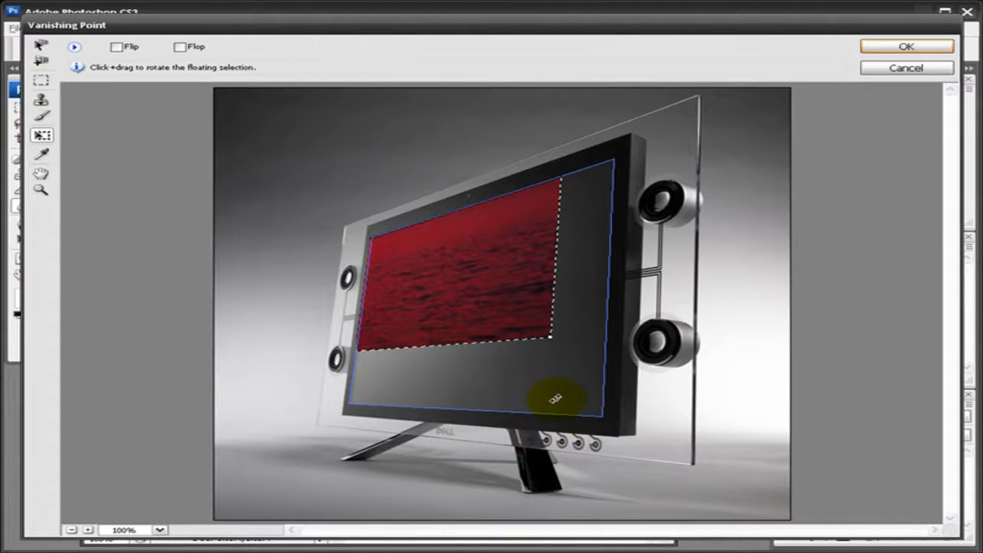
{"action": "left_click_drag", "start_coordinate": [549, 335], "coordinate": [546, 376]}
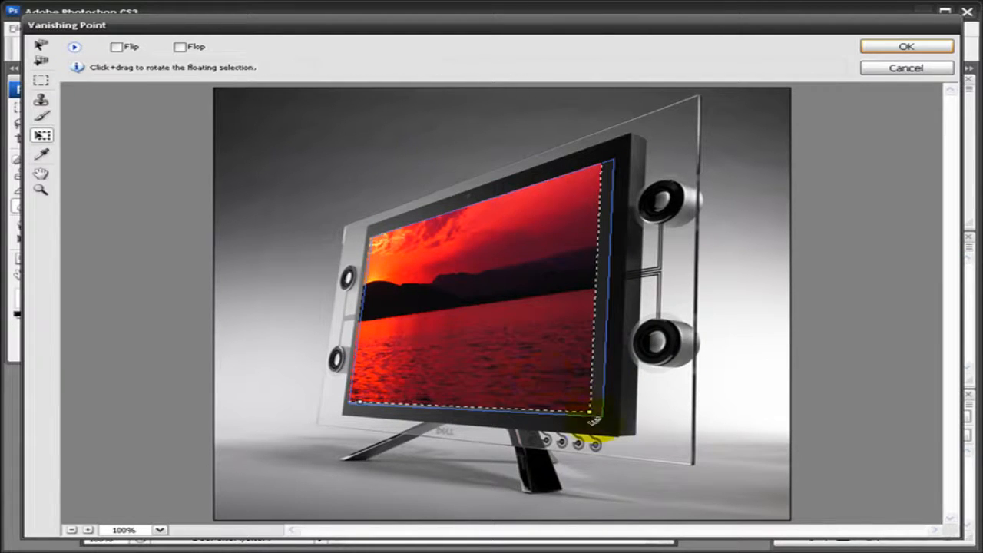
{"action": "left_click_drag", "start_coordinate": [588, 410], "coordinate": [438, 292]}
{"action": "left_click_drag", "start_coordinate": [390, 248], "coordinate": [492, 326]}
{"action": "left_click_drag", "start_coordinate": [554, 368], "coordinate": [600, 417]}
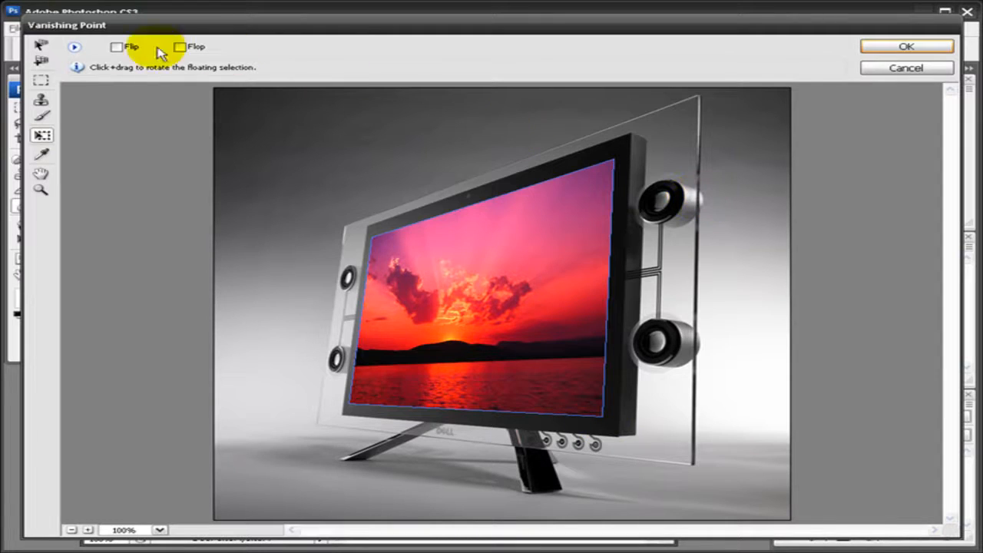
{"action": "left_click", "coordinate": [933, 47]}
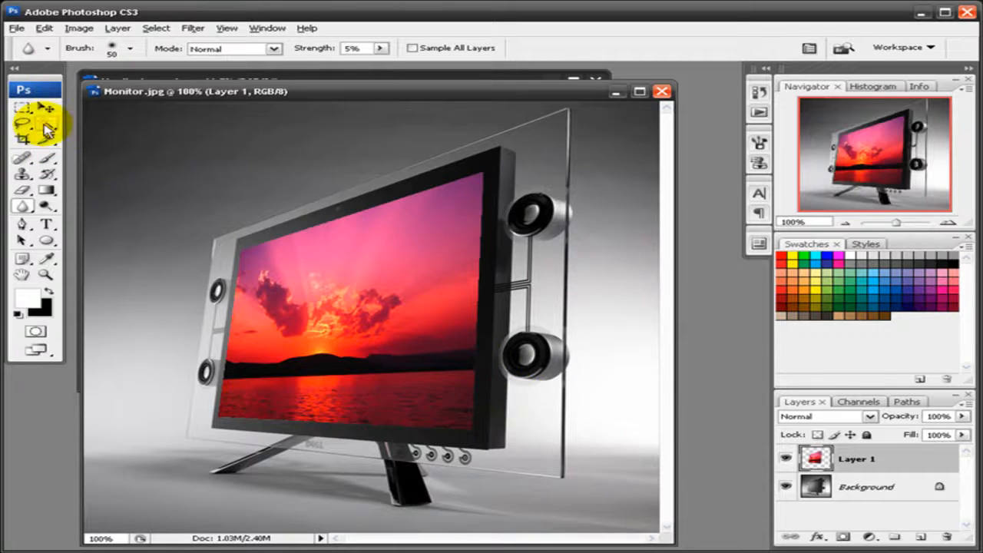
- Duplicate Layer 1 as Layer 1 copy
{"action": "right_click", "coordinate": [895, 459]}
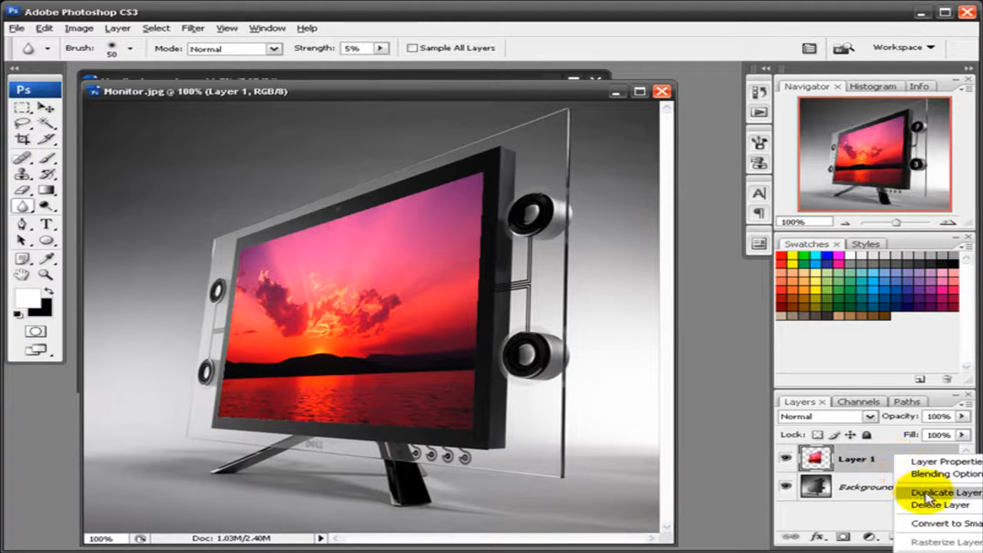
{"action": "left_click", "coordinate": [927, 497]}
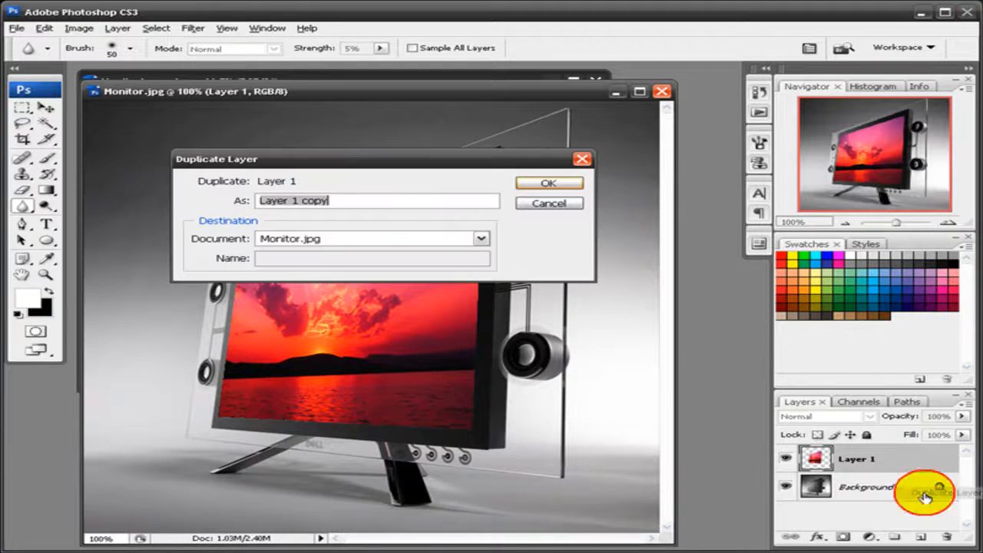
{"action": "left_click", "coordinate": [546, 183]}
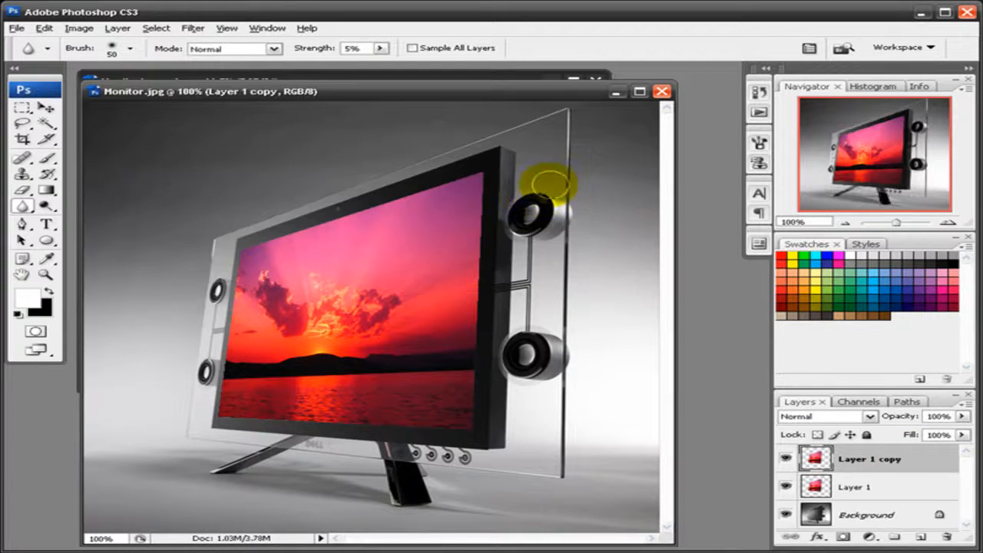
- Magic Wand the background, then inverse the selection to just the monitor screen
{"action": "left_click", "coordinate": [45, 124]}
{"action": "left_click", "coordinate": [222, 178]}
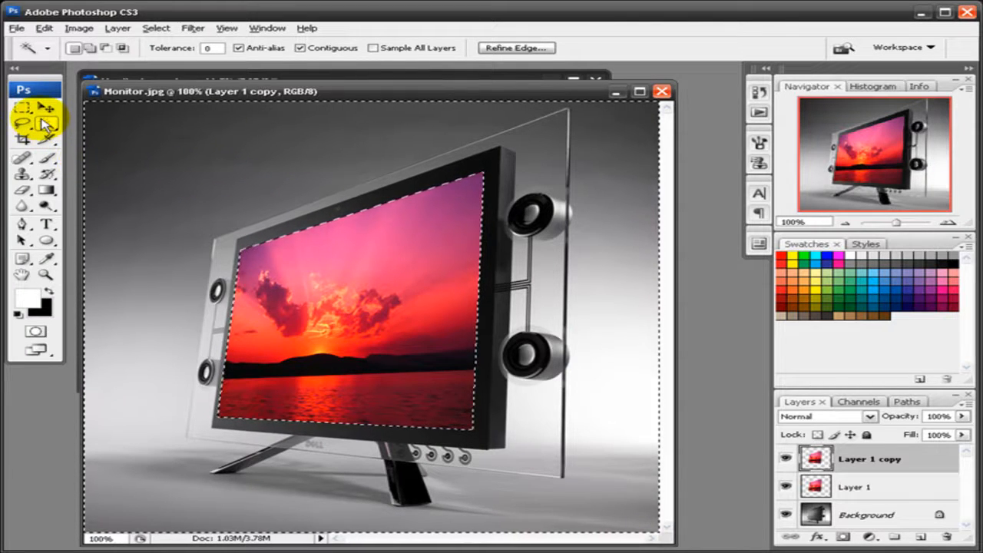
{"action": "left_click", "coordinate": [223, 175]}
{"action": "right_click", "coordinate": [223, 177]}
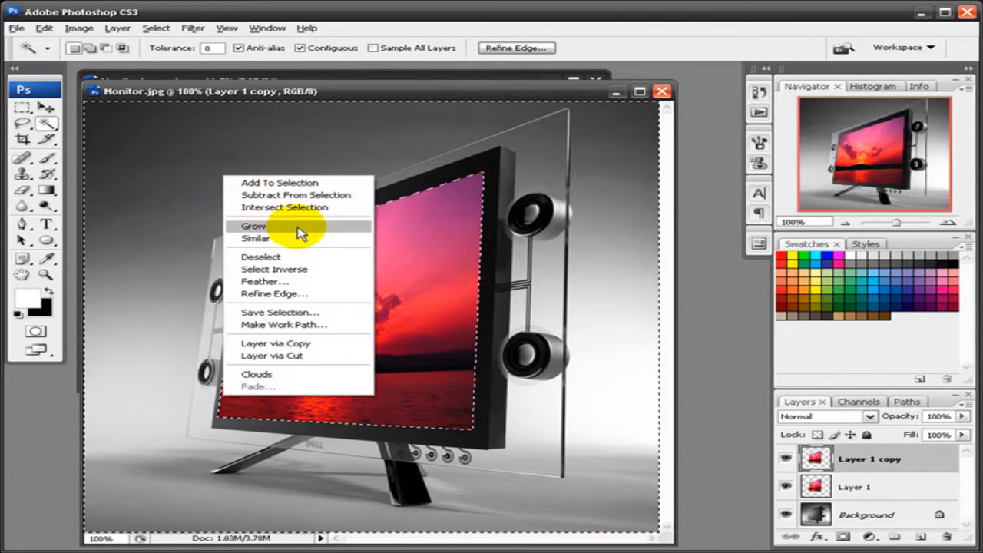
{"action": "left_click", "coordinate": [327, 272]}
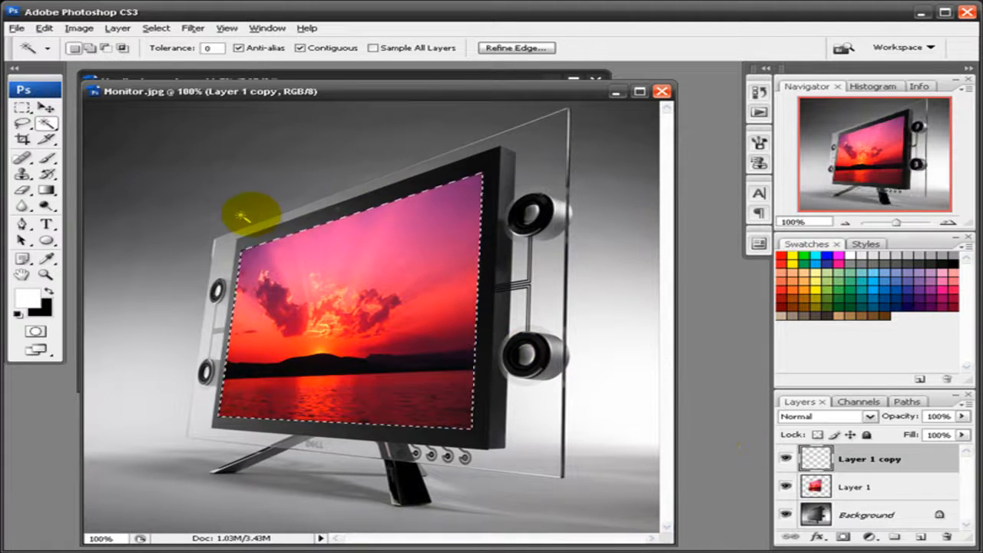
{"action": "left_click", "coordinate": [46, 205]}
- Draw a Foreground to Transparent white gradient across the screen's left side, opacity 50%
{"action": "left_click", "coordinate": [46, 190]}
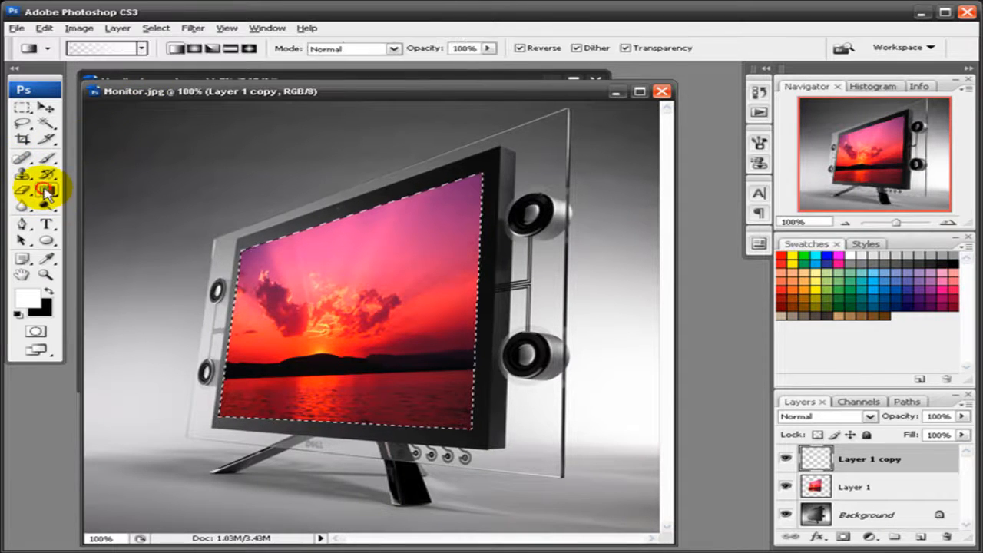
{"action": "left_click", "coordinate": [142, 48]}
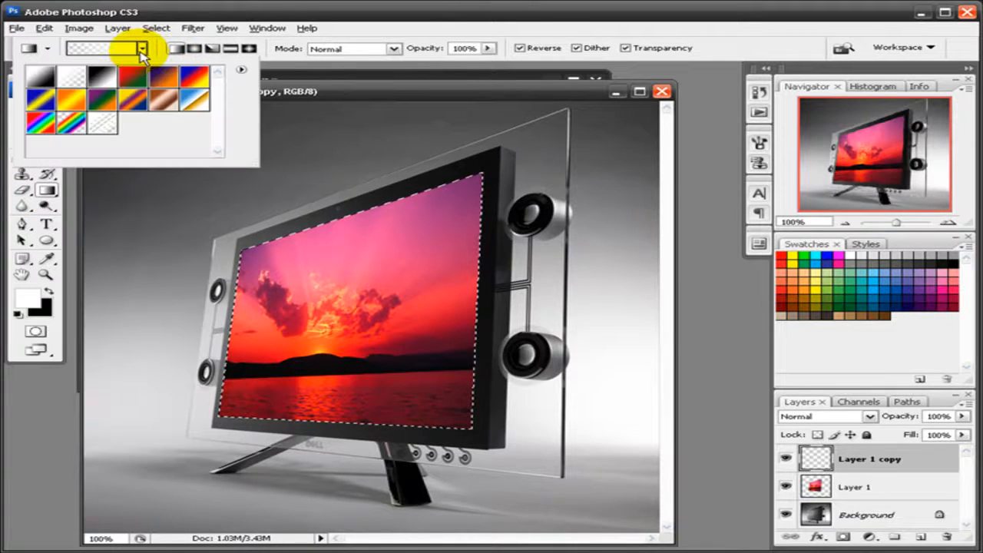
{"action": "double_click", "coordinate": [71, 79]}
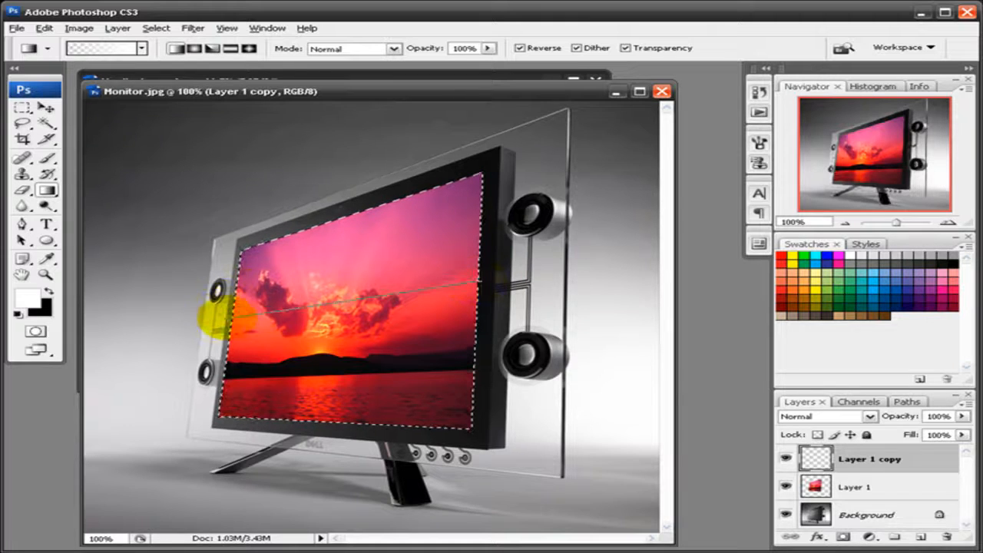
{"action": "left_click_drag", "start_coordinate": [224, 316], "coordinate": [340, 328]}
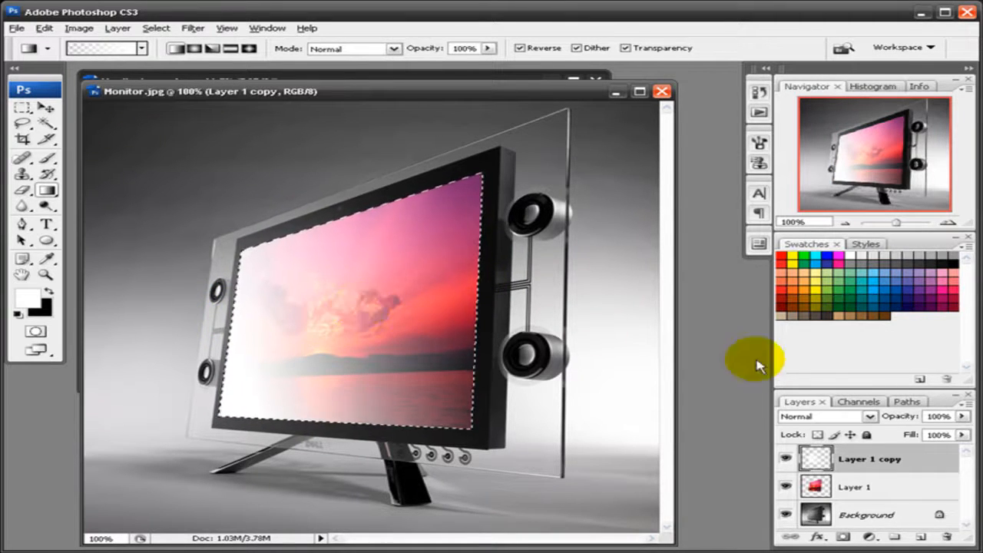
{"action": "left_click", "coordinate": [951, 416]}
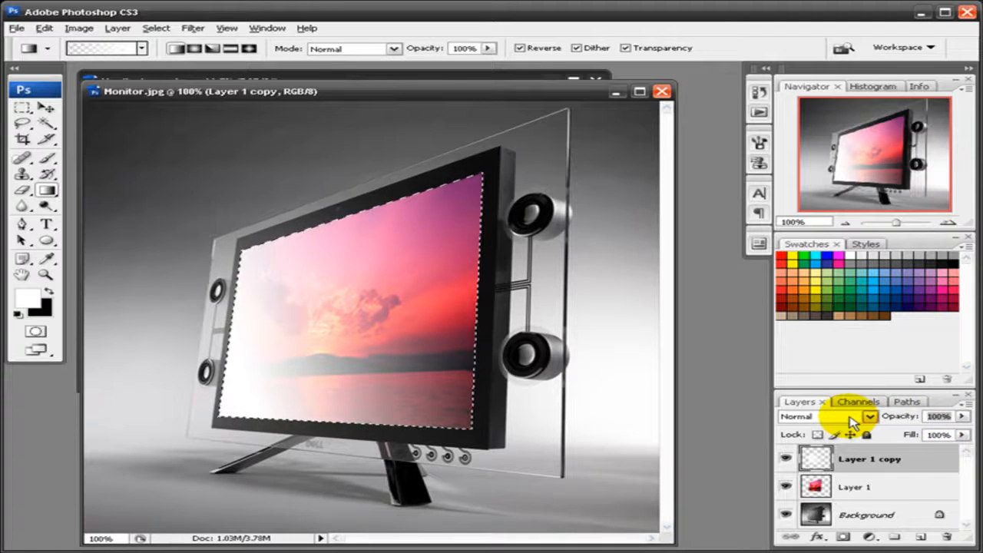
{"action": "type", "text": "50"}
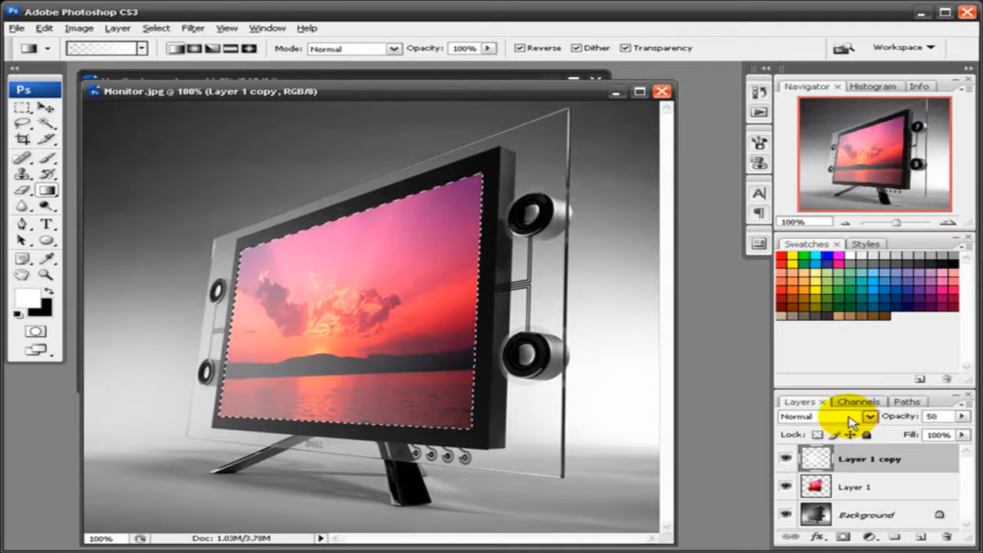
{"action": "type", "text": "50"}
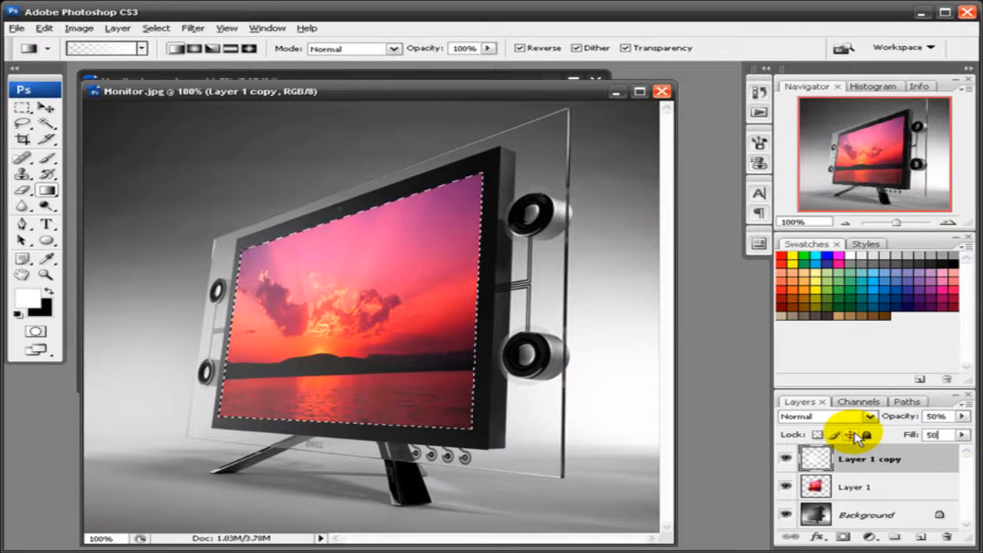
- Drop the screen selection by clicking the canvas with the Rectangular Marquee
{"action": "left_click", "coordinate": [22, 108]}
{"action": "left_click", "coordinate": [257, 206]}
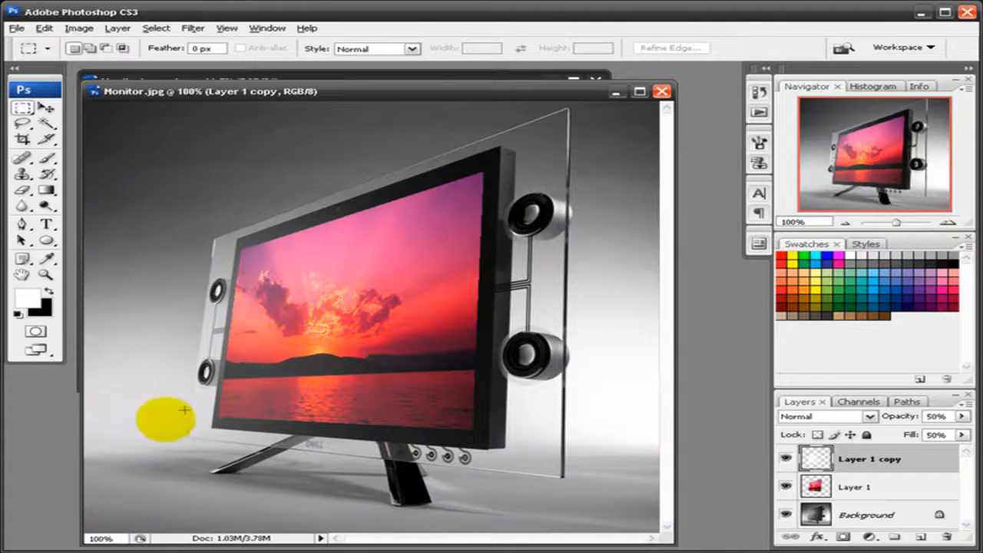
{"action": "key", "text": "r"}
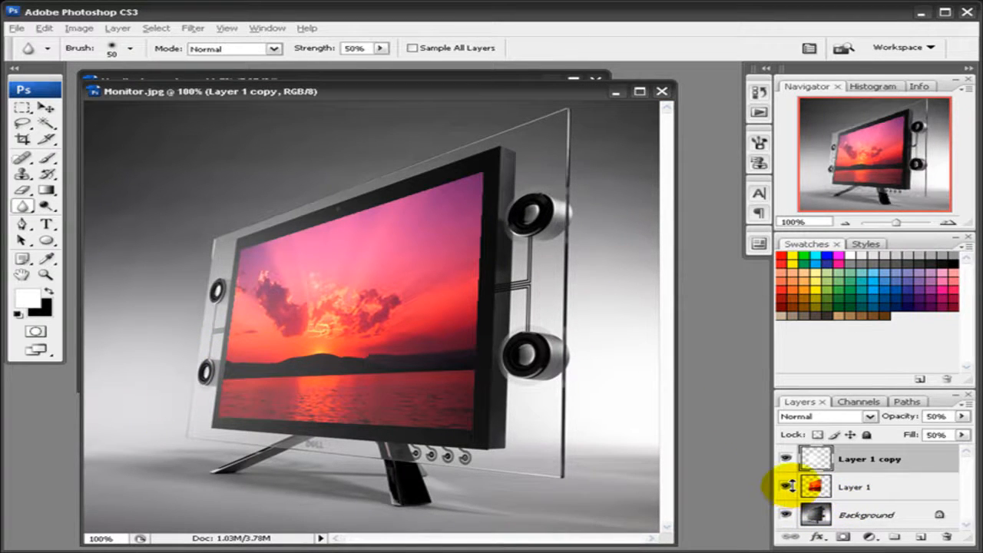
- Open Layer 1's Blending Options and enable Bevel and Emboss
{"action": "left_click", "coordinate": [844, 483]}
{"action": "right_click", "coordinate": [844, 488]}
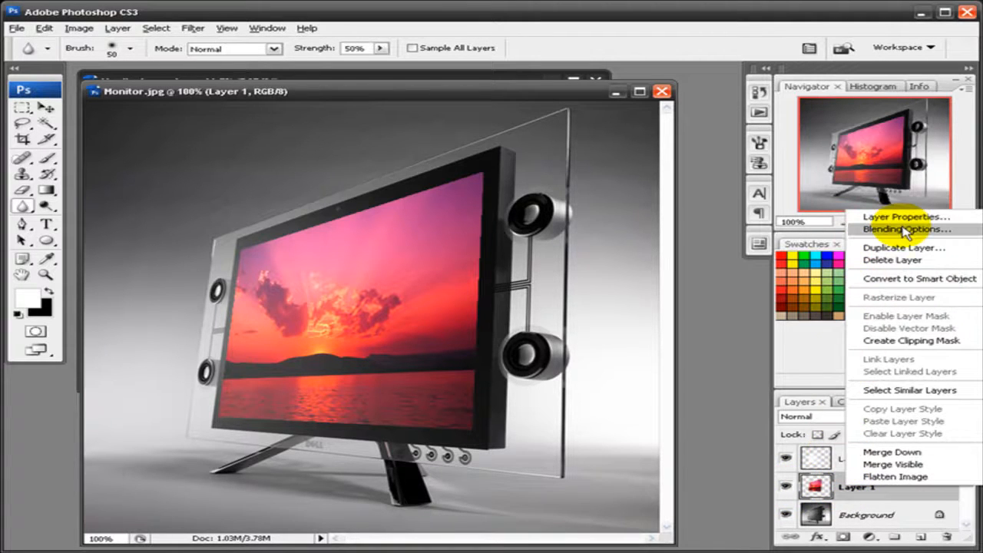
{"action": "left_click", "coordinate": [906, 229]}
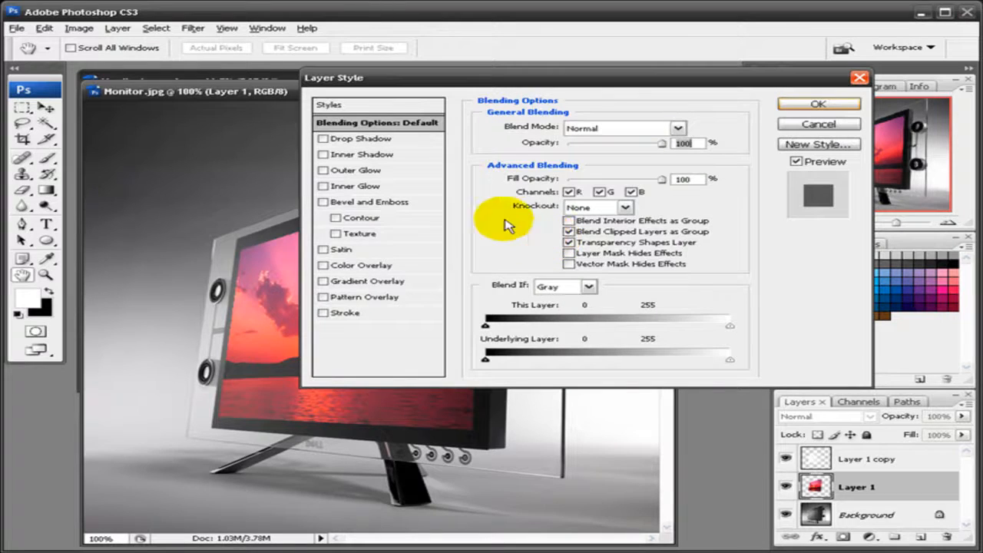
{"action": "left_click", "coordinate": [323, 203]}
{"action": "left_click", "coordinate": [412, 202]}
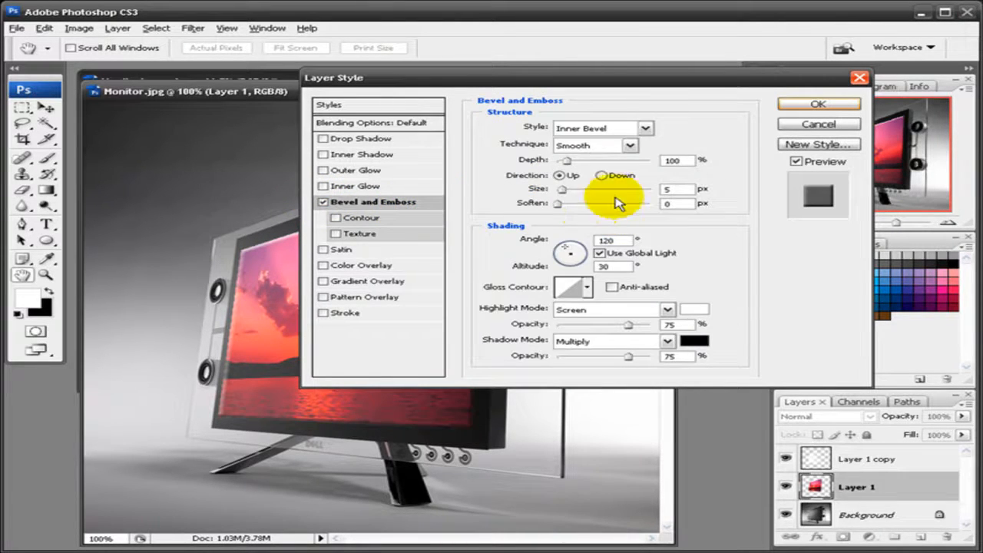
- Set style Emboss, technique Smooth, depth 1%, direction Down and size 0 px
{"action": "left_click", "coordinate": [603, 136]}
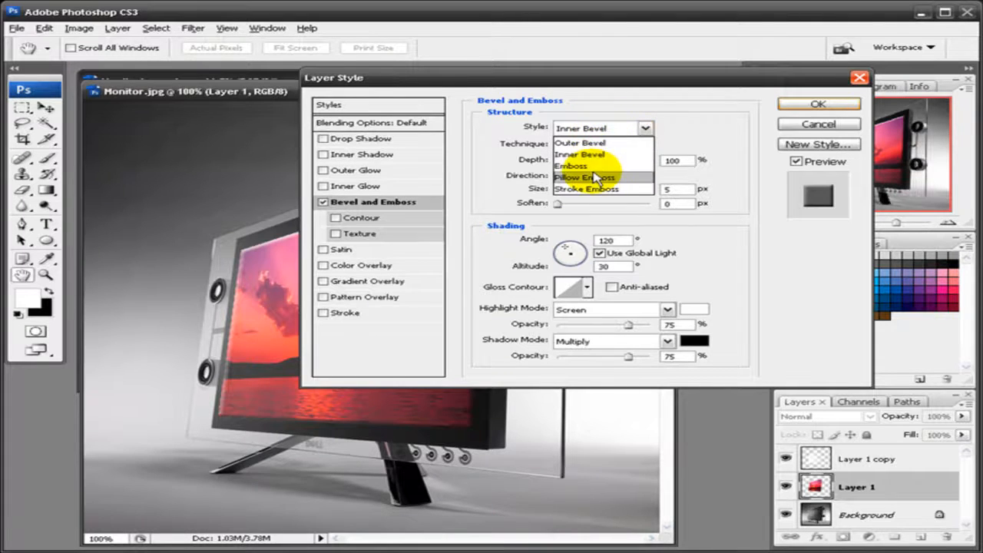
{"action": "left_click", "coordinate": [588, 169]}
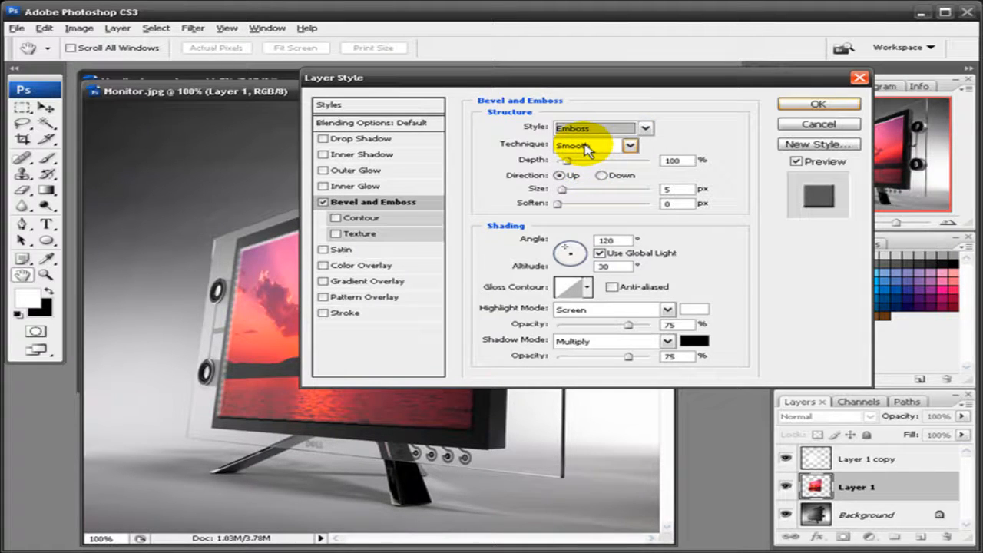
{"action": "left_click", "coordinate": [587, 146]}
{"action": "left_click", "coordinate": [576, 160]}
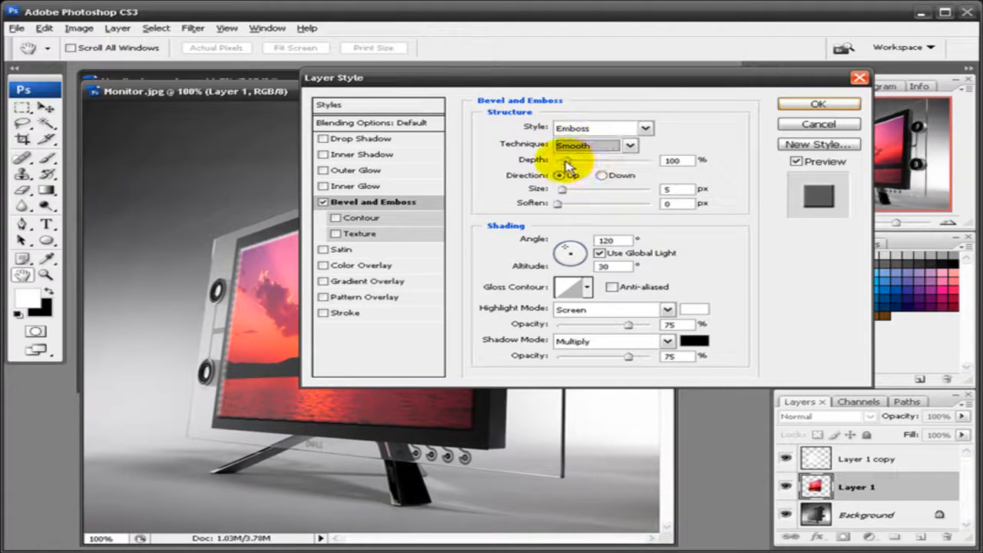
{"action": "left_click_drag", "start_coordinate": [565, 163], "coordinate": [533, 158]}
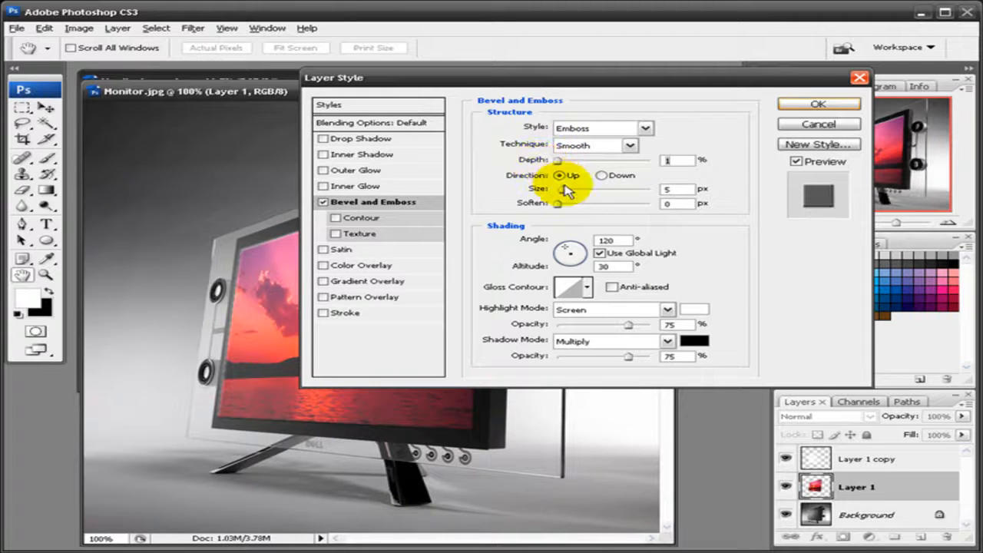
{"action": "left_click", "coordinate": [601, 176]}
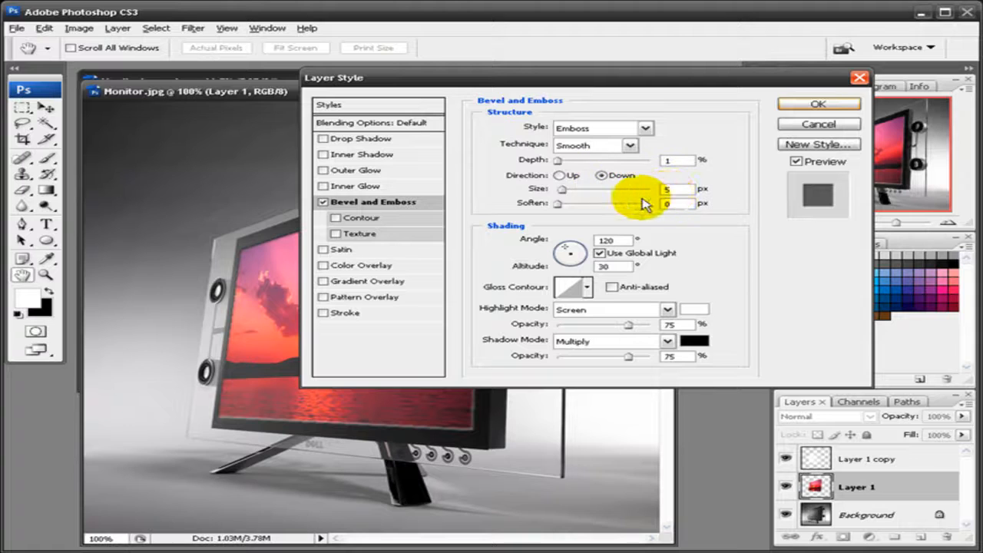
{"action": "left_click_drag", "start_coordinate": [673, 190], "coordinate": [601, 183]}
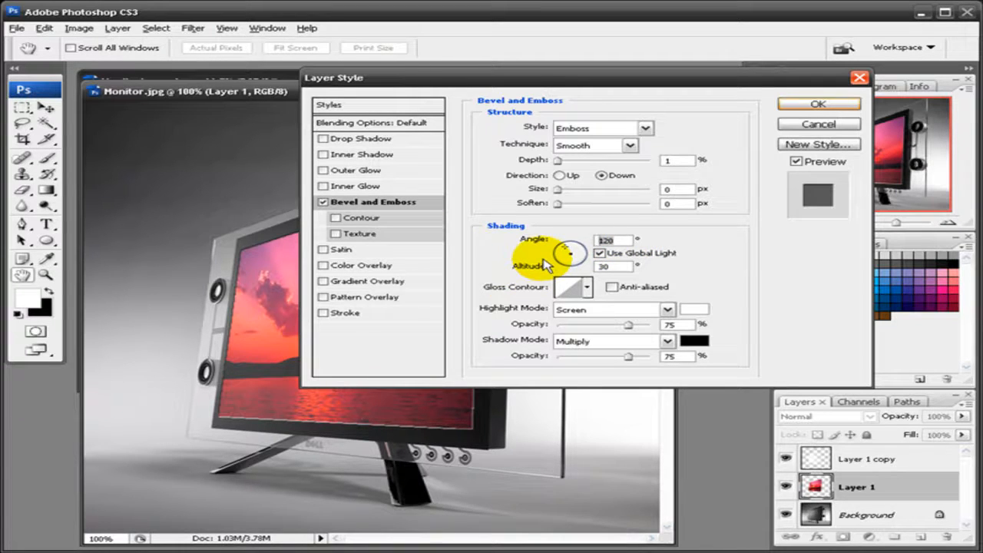
- Set shading angle 172°, altitude 11° and Overlay highlights, then apply the emboss
{"action": "type", "text": "172"}
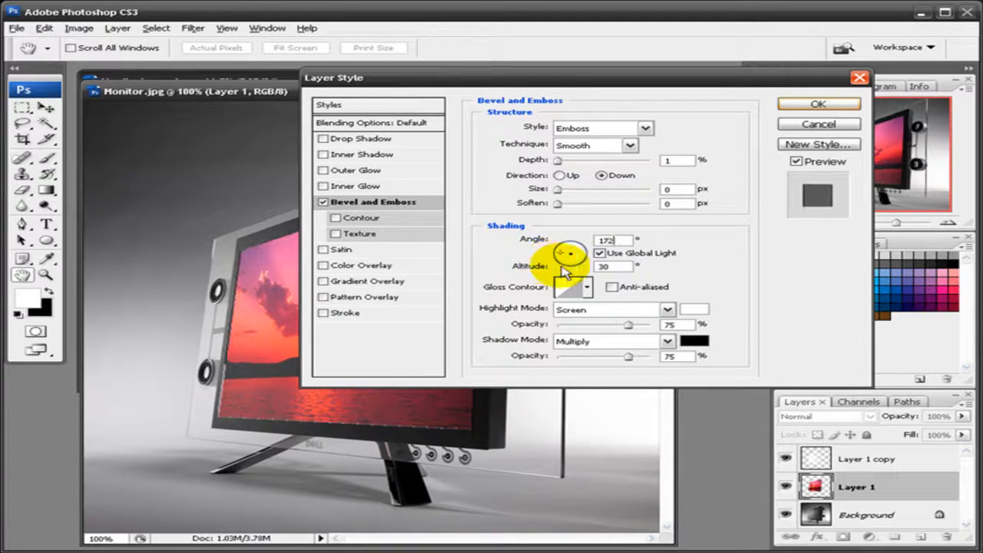
{"action": "key", "text": "Tab"}
{"action": "type", "text": "11"}
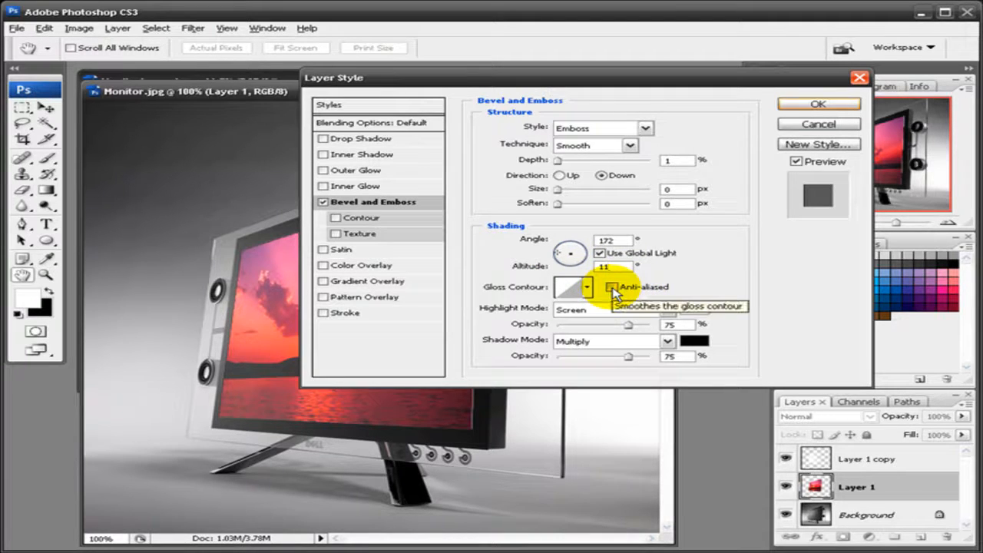
{"action": "left_click", "coordinate": [606, 312]}
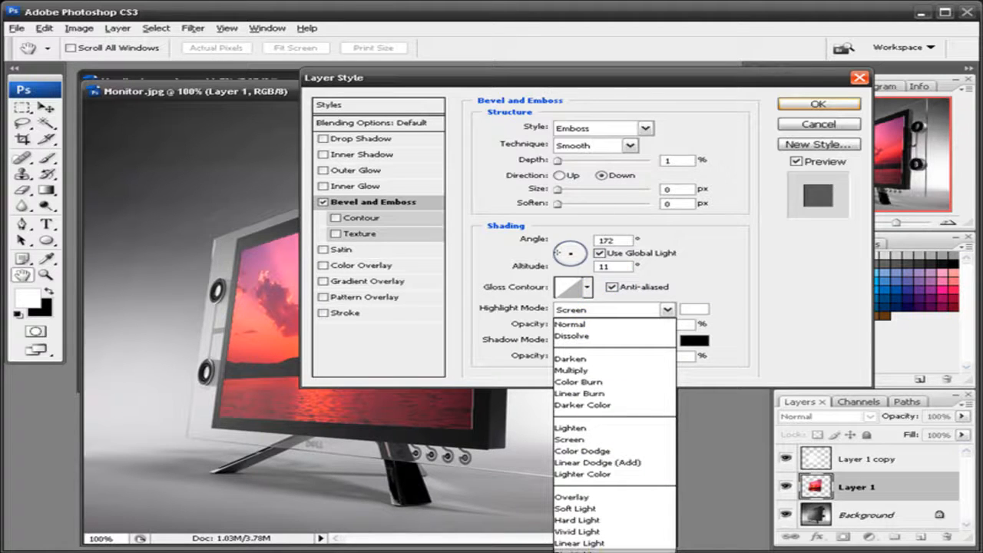
{"action": "left_click", "coordinate": [593, 499]}
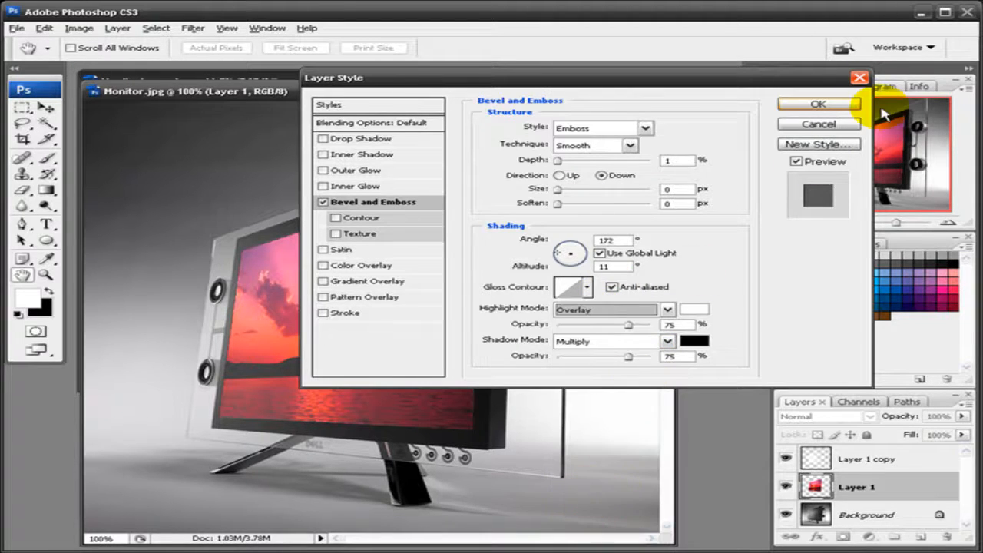
{"action": "left_click", "coordinate": [817, 104]}
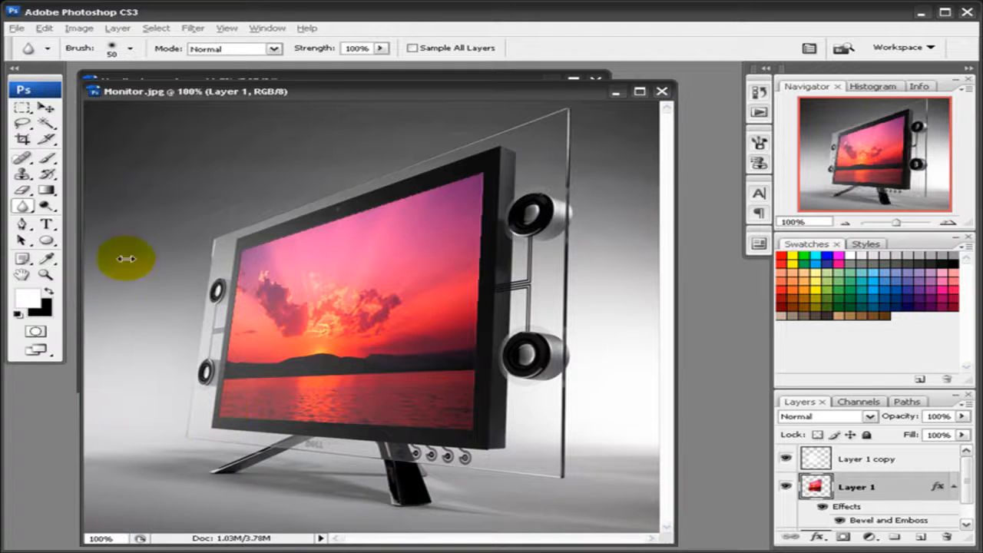
- Select the Eraser tool with a 13 px brush
{"action": "left_click", "coordinate": [23, 191]}
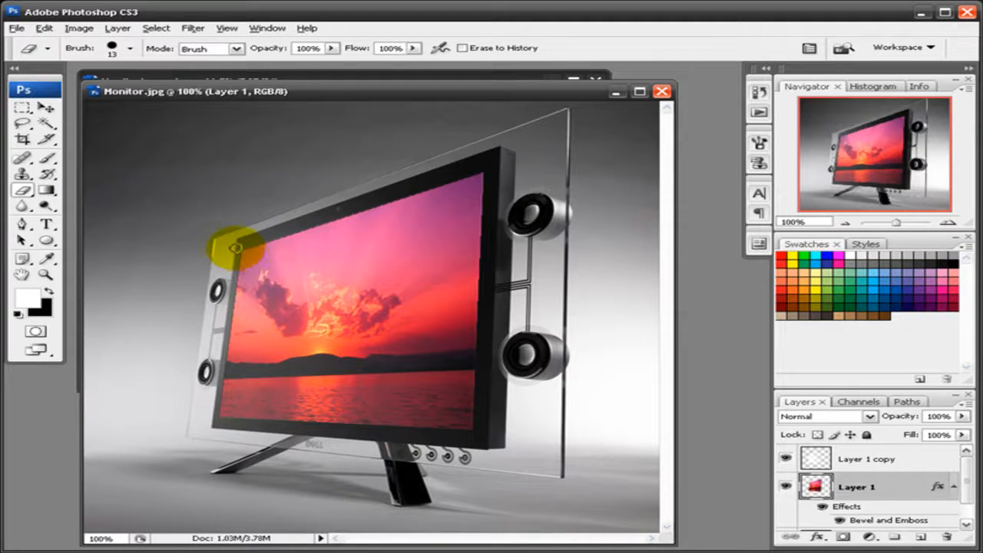
- Erase strips along Layer 1's left, top and right edges, then Layer 1 copy's left edge
{"action": "mouse_move", "coordinate": [237, 248]}
{"action": "left_mouse_down"}
{"action": "mouse_move", "coordinate": [213, 300]}
{"action": "mouse_move", "coordinate": [202, 373]}
{"action": "mouse_move", "coordinate": [215, 418]}
{"action": "left_mouse_up"}
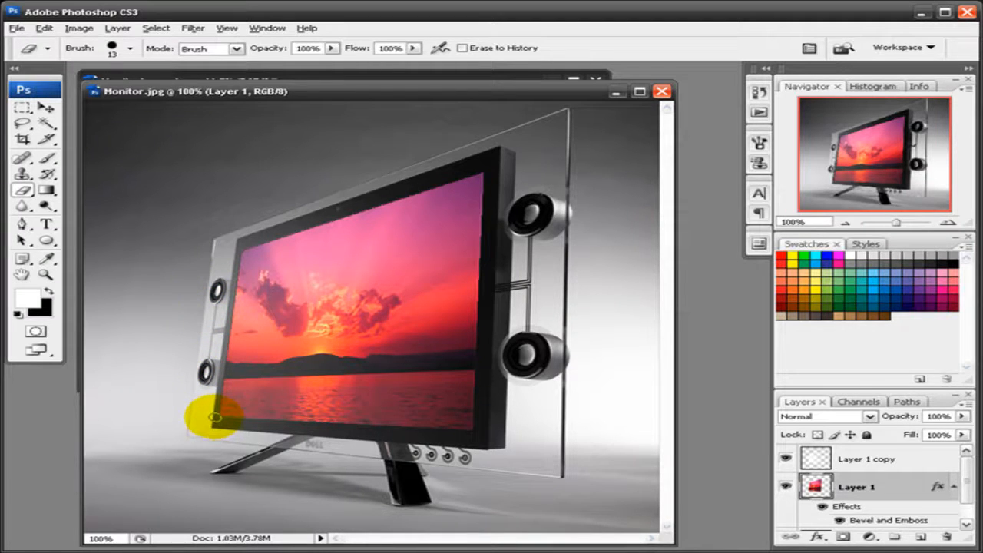
{"action": "left_click", "coordinate": [215, 416], "text": "shift"}
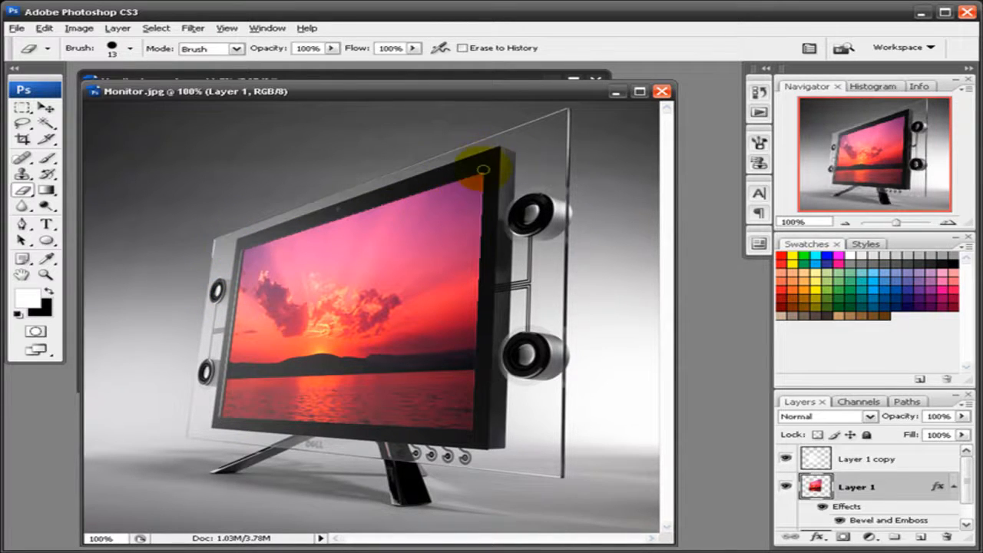
{"action": "left_click", "coordinate": [482, 167], "text": "shift"}
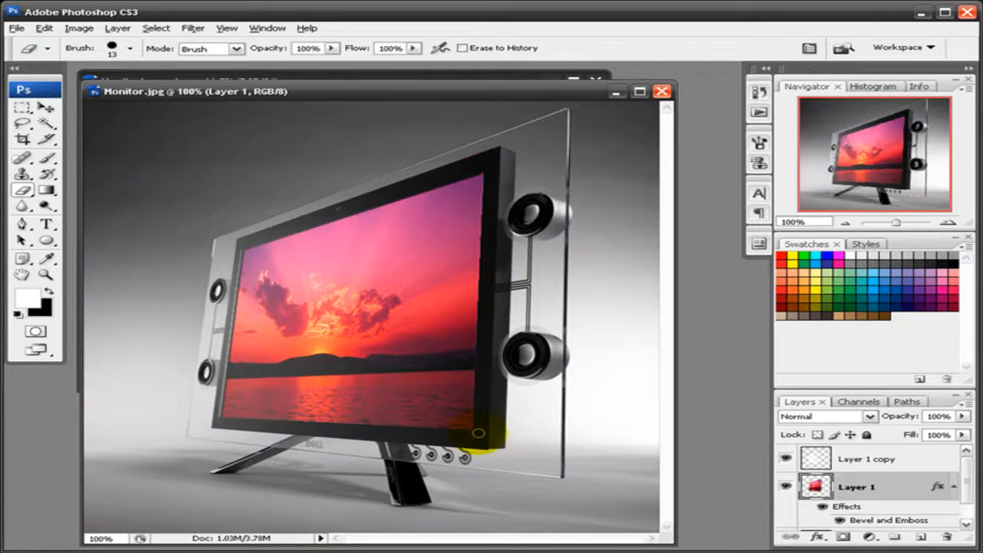
{"action": "left_click", "coordinate": [476, 432], "text": "shift"}
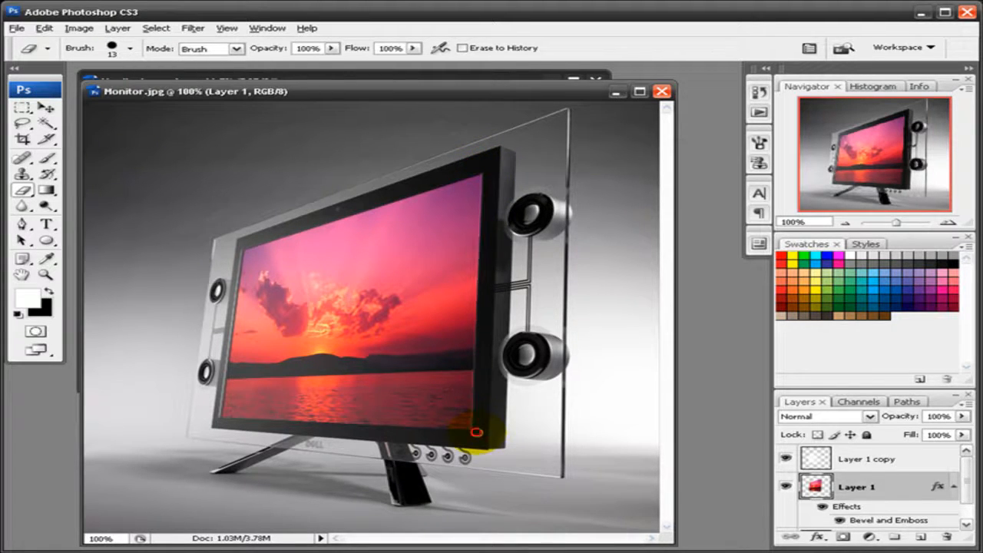
{"action": "left_click", "coordinate": [850, 461]}
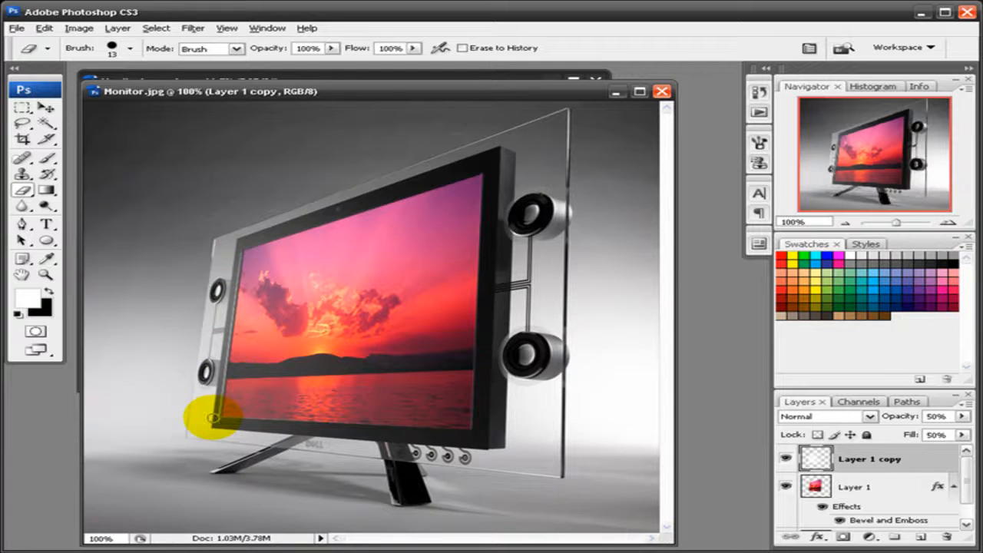
{"action": "left_click", "coordinate": [213, 418], "text": "shift"}
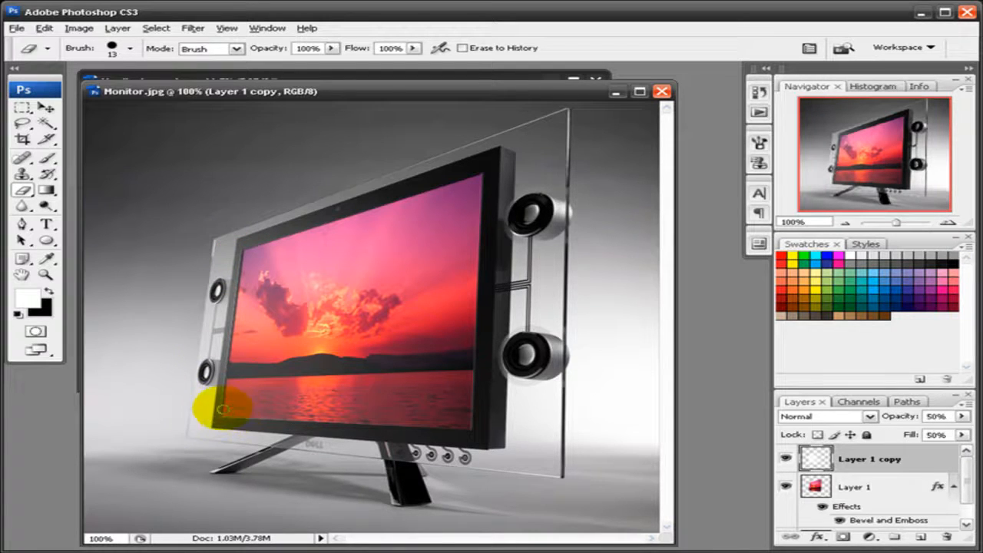